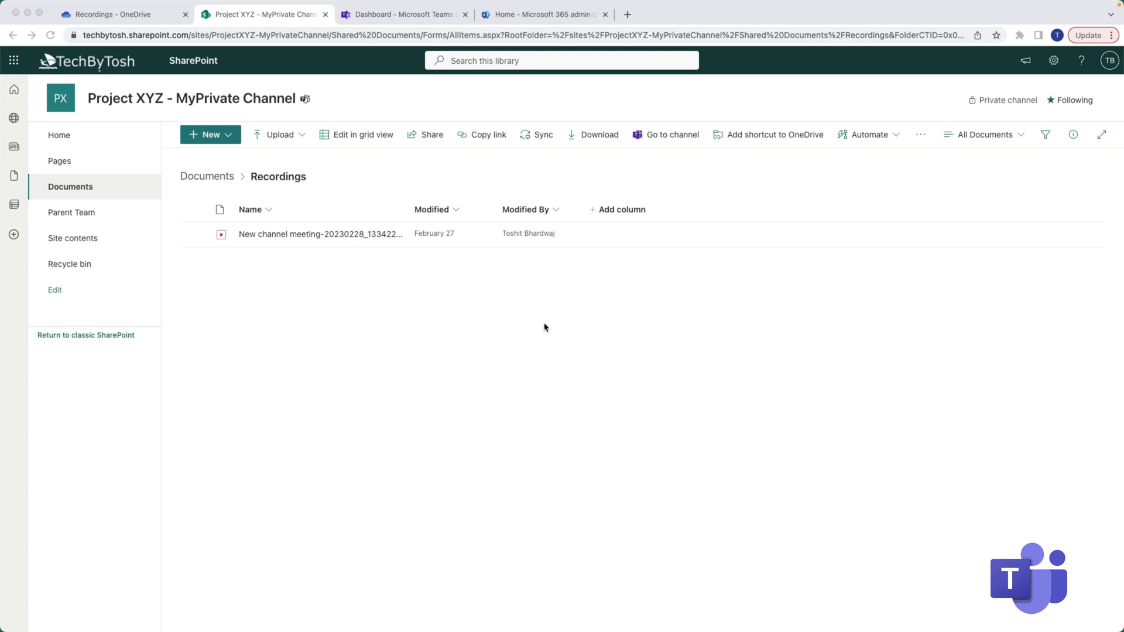
# In the Teams admin center, open the Global (Org-wide default) meeting policy and examine the default expiration time for recordings
pyautogui.click(398, 19)
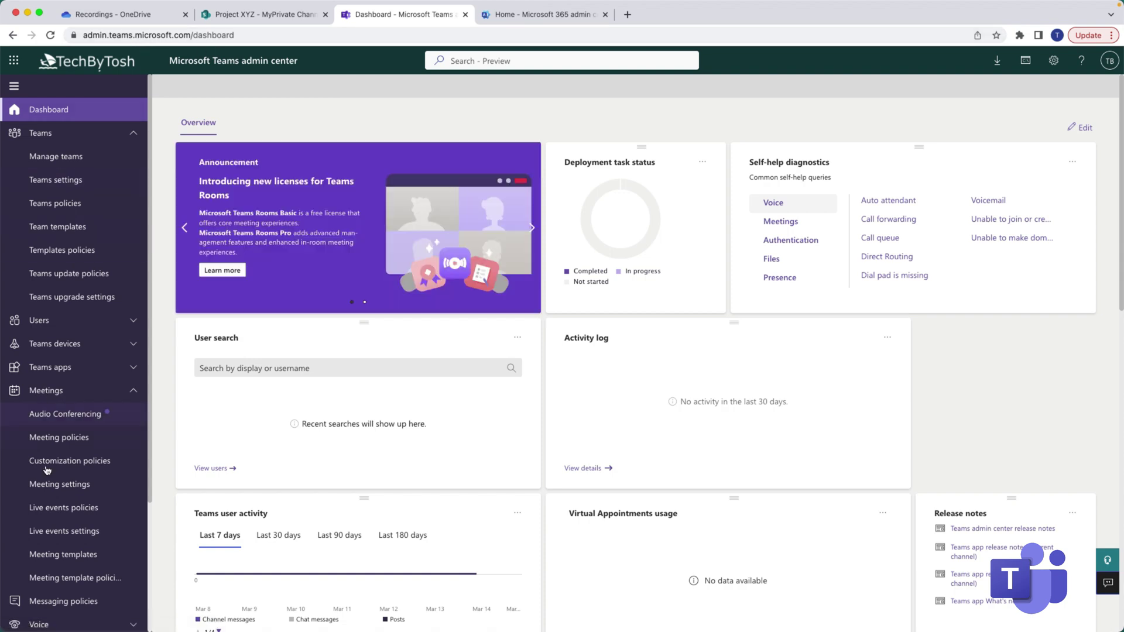
pyautogui.click(60, 440)
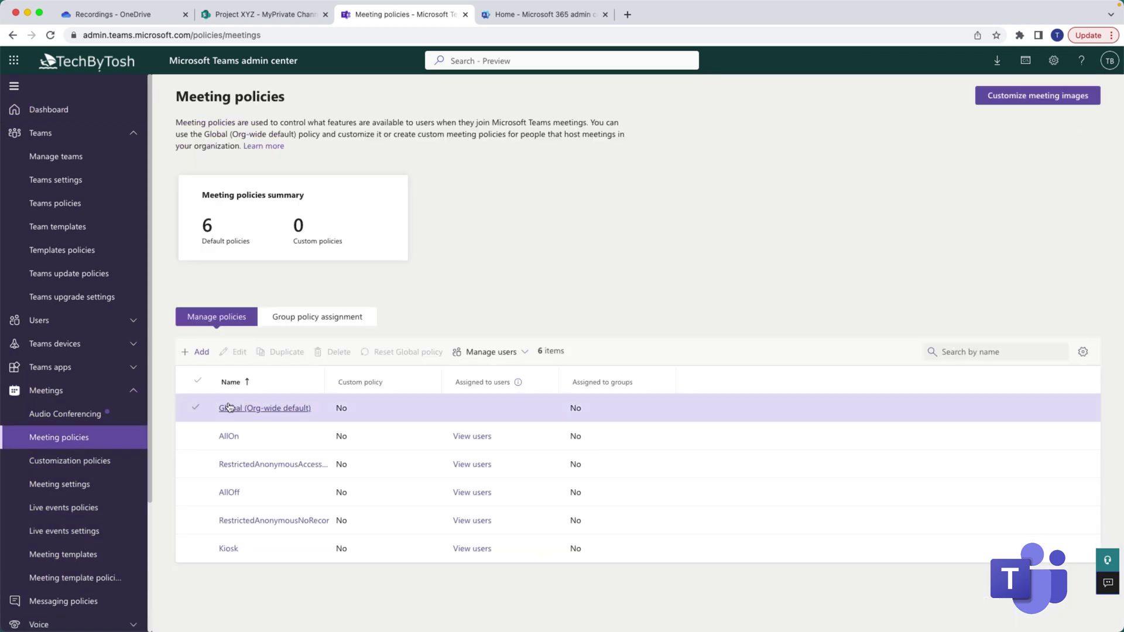
pyautogui.click(267, 409)
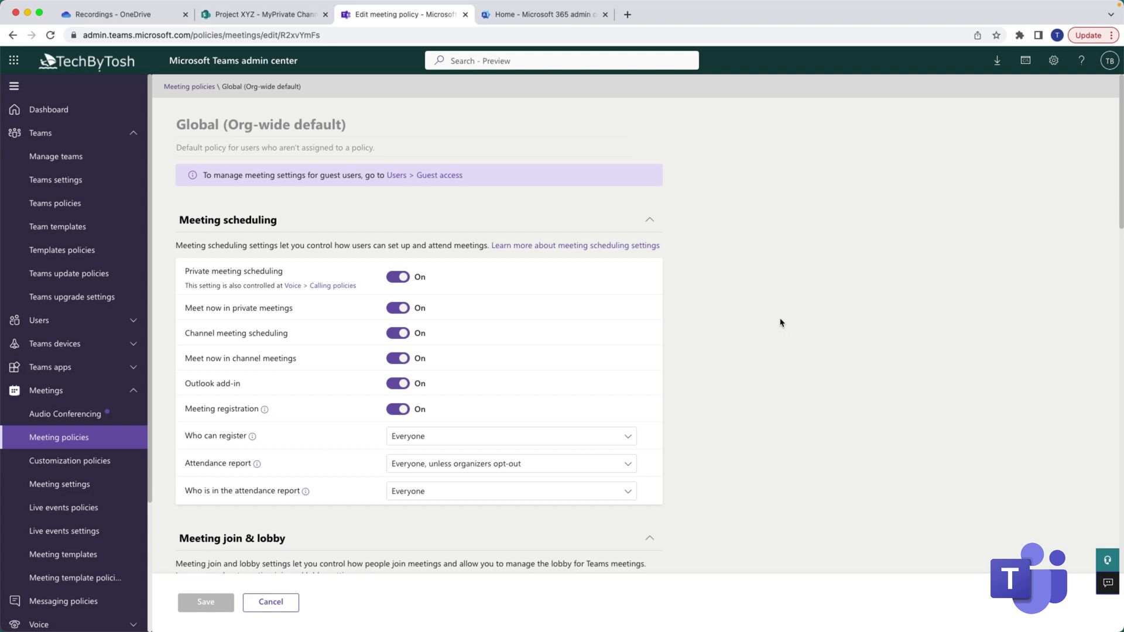
pyautogui.scroll(-6, 780, 323)
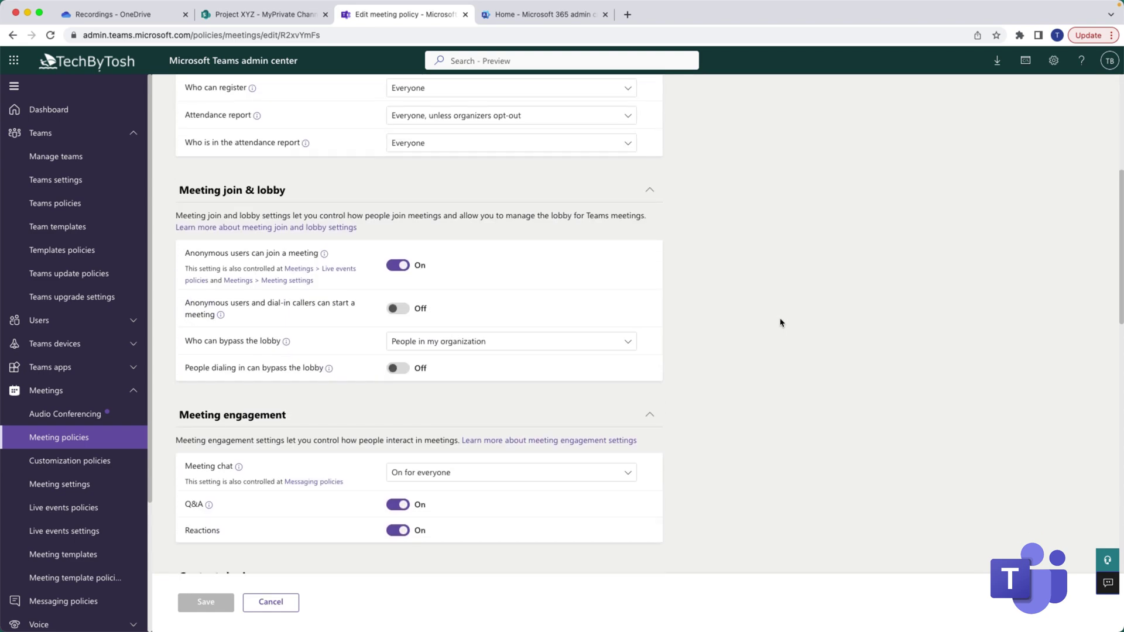
pyautogui.scroll(-5, 781, 323)
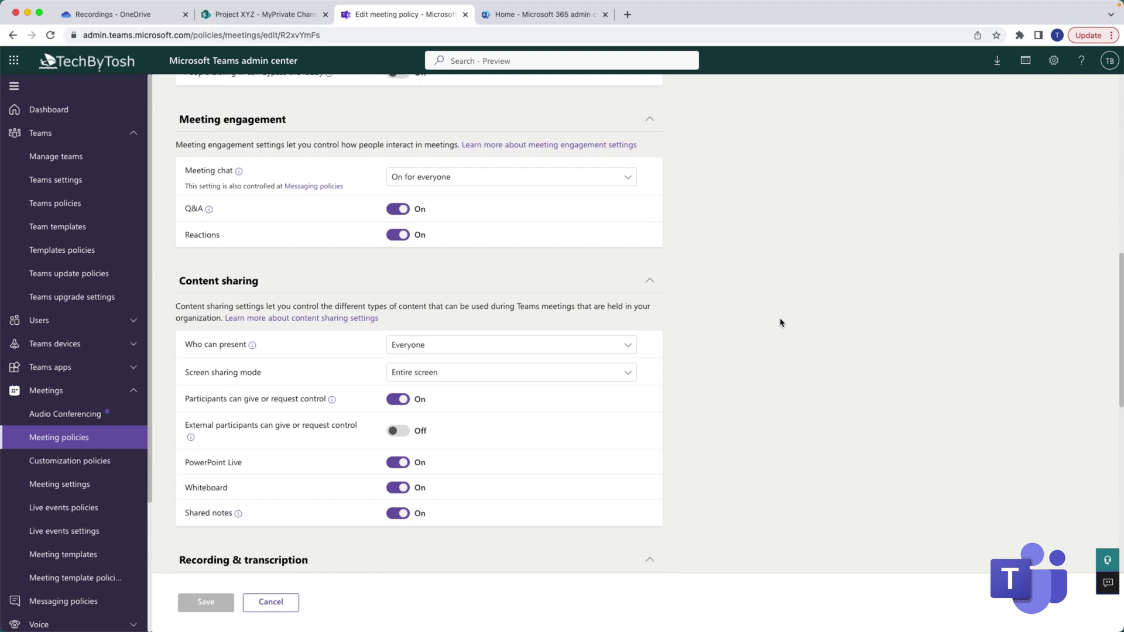
pyautogui.scroll(-6, 781, 323)
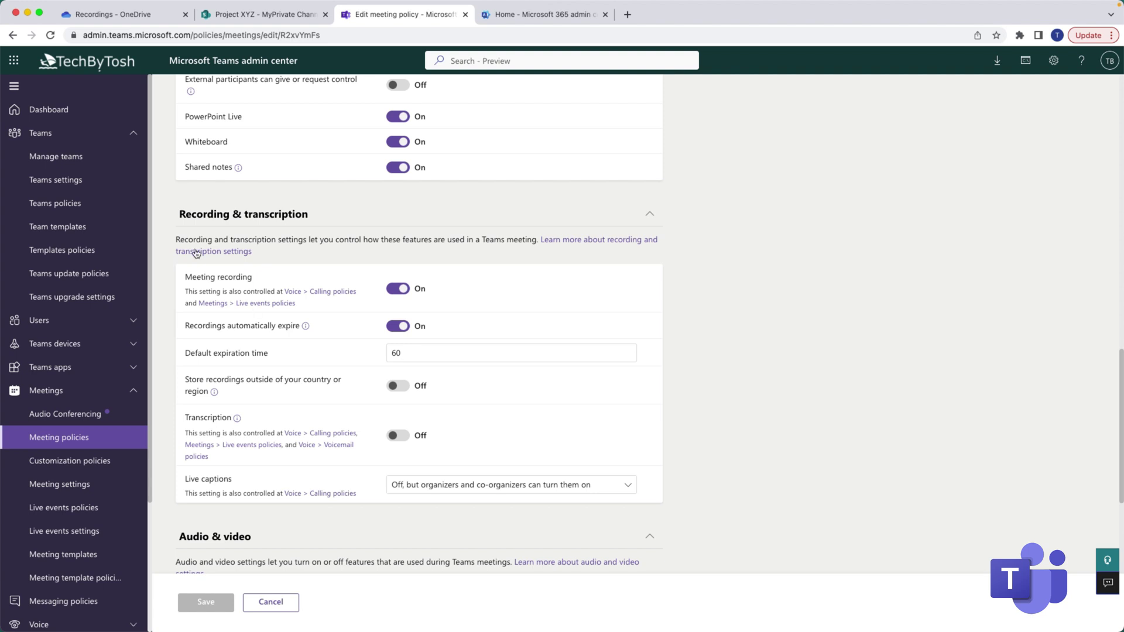
pyautogui.doubleClick(414, 354)
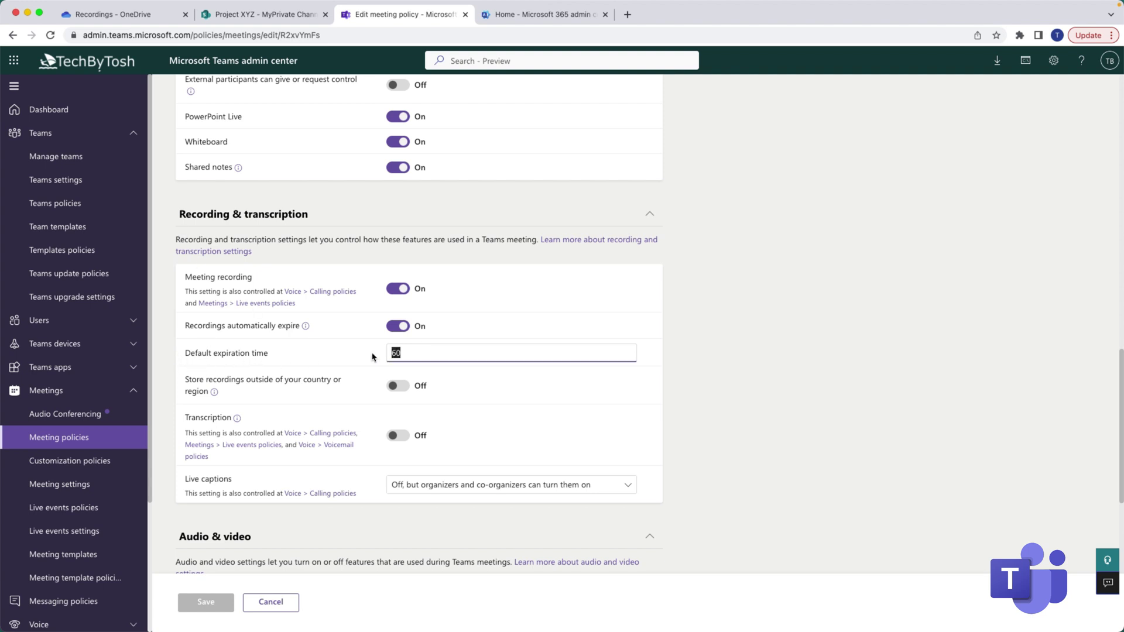
pyautogui.click(450, 354)
# Switch to OneDrive and view the Recordings folder inside My files
pyautogui.click(130, 17)
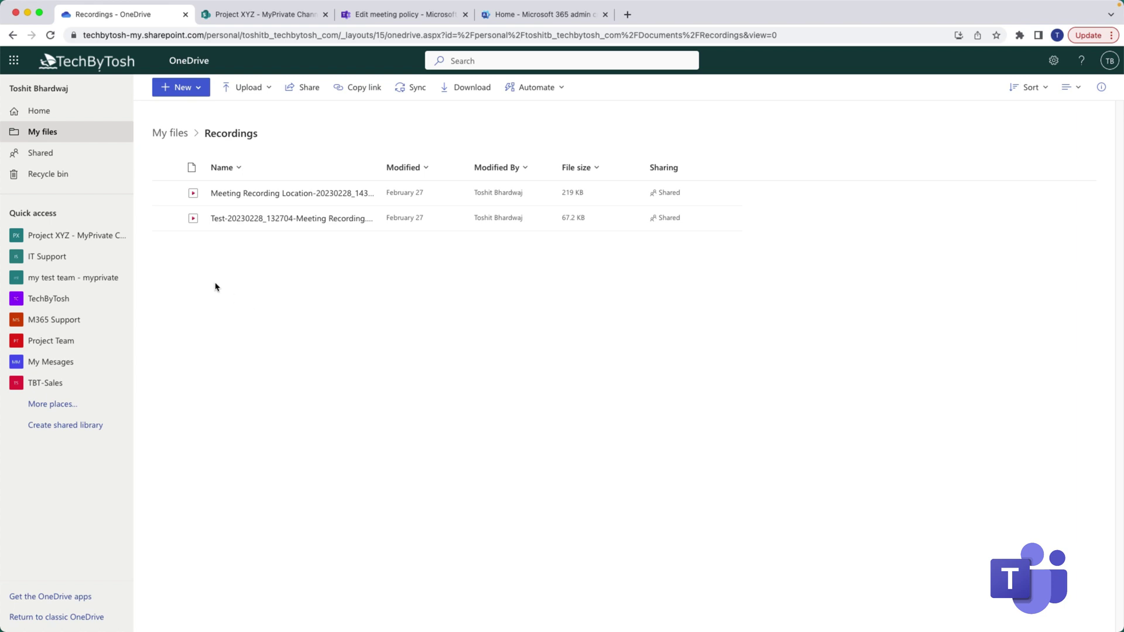
pyautogui.click(42, 111)
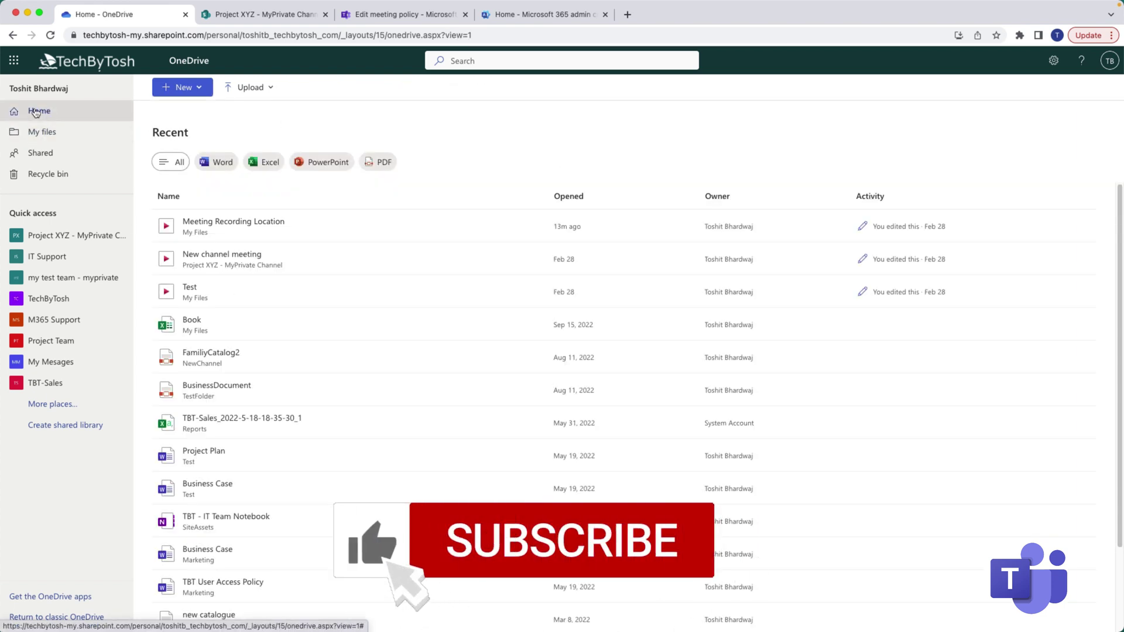
pyautogui.click(38, 135)
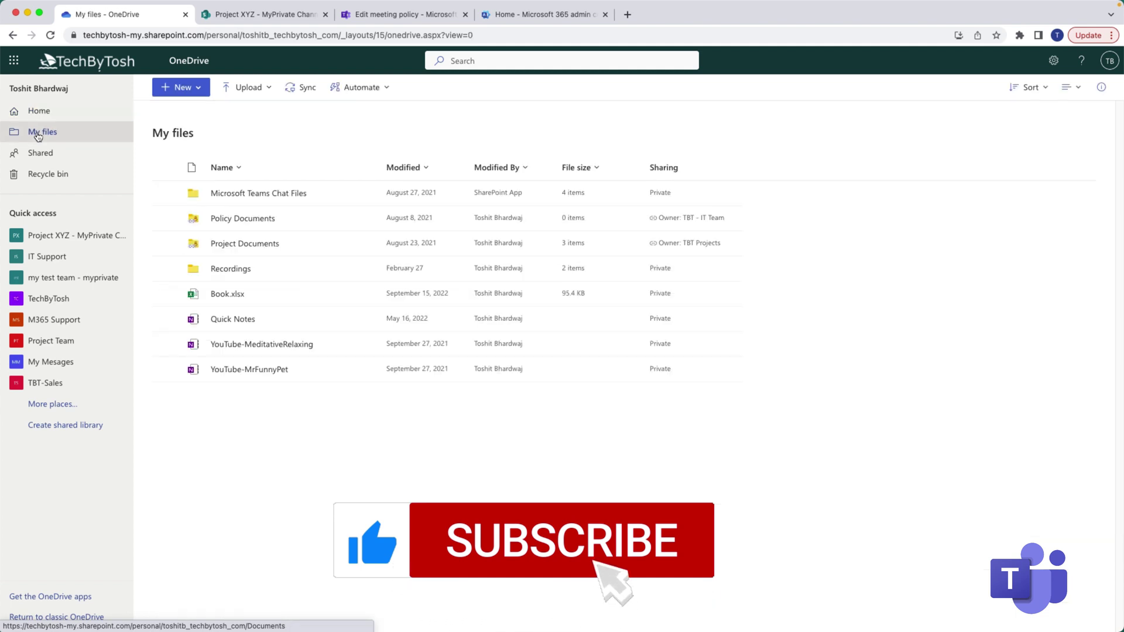
pyautogui.click(242, 272)
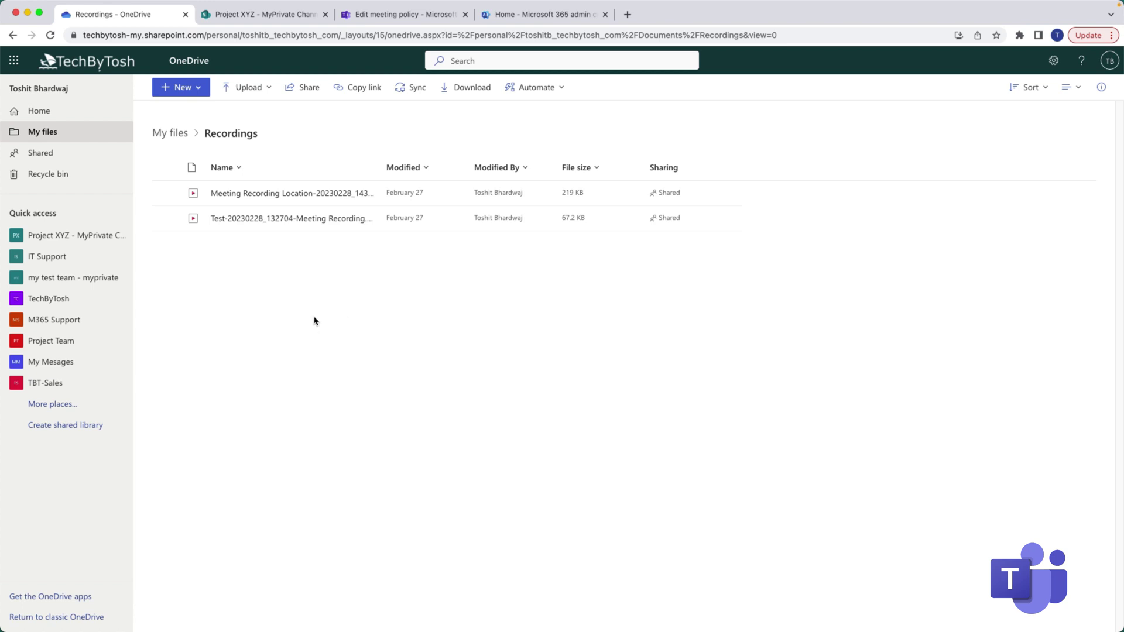
# On the Project XYZ - MyPrivate Channel SharePoint site, open the documents' Recordings folder and show the details of the channel meeting recording
pyautogui.click(272, 18)
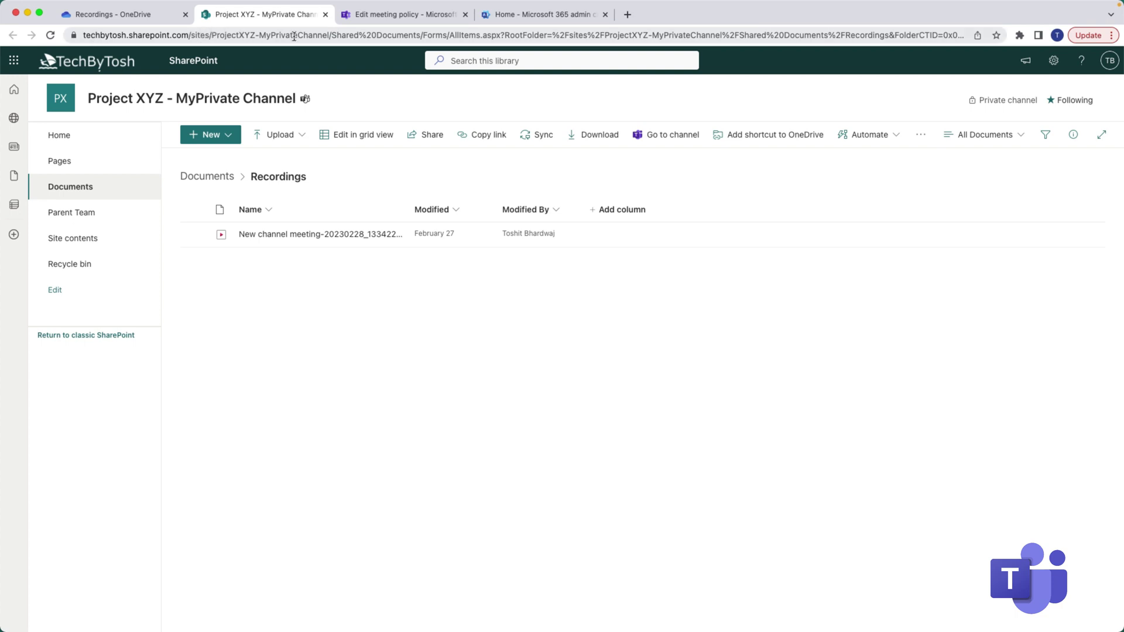
pyautogui.click(69, 188)
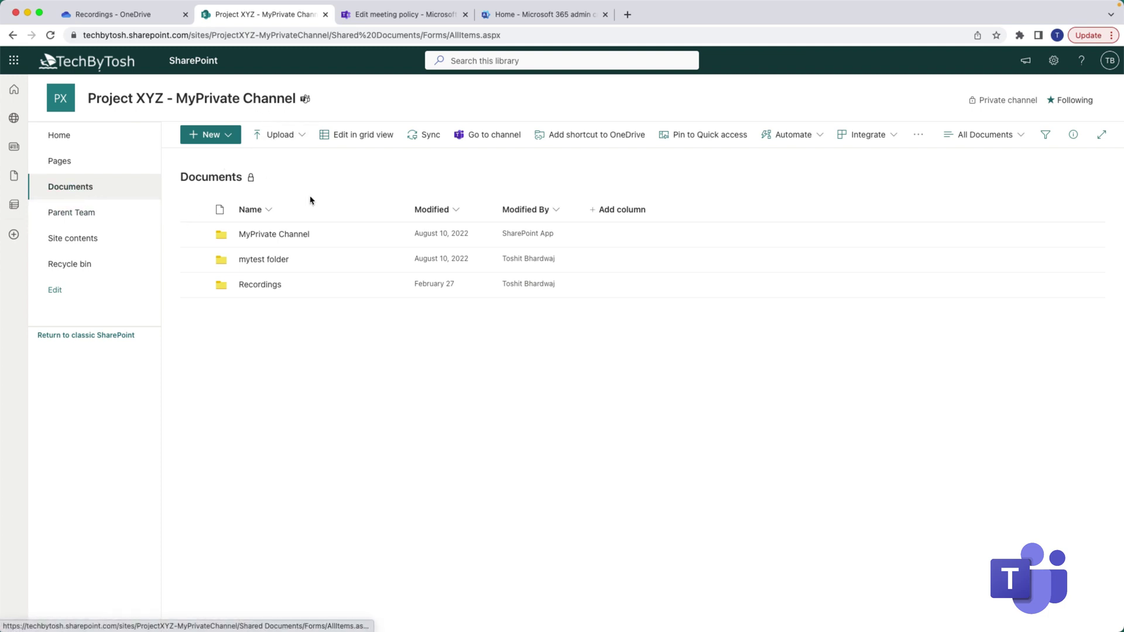
pyautogui.click(258, 285)
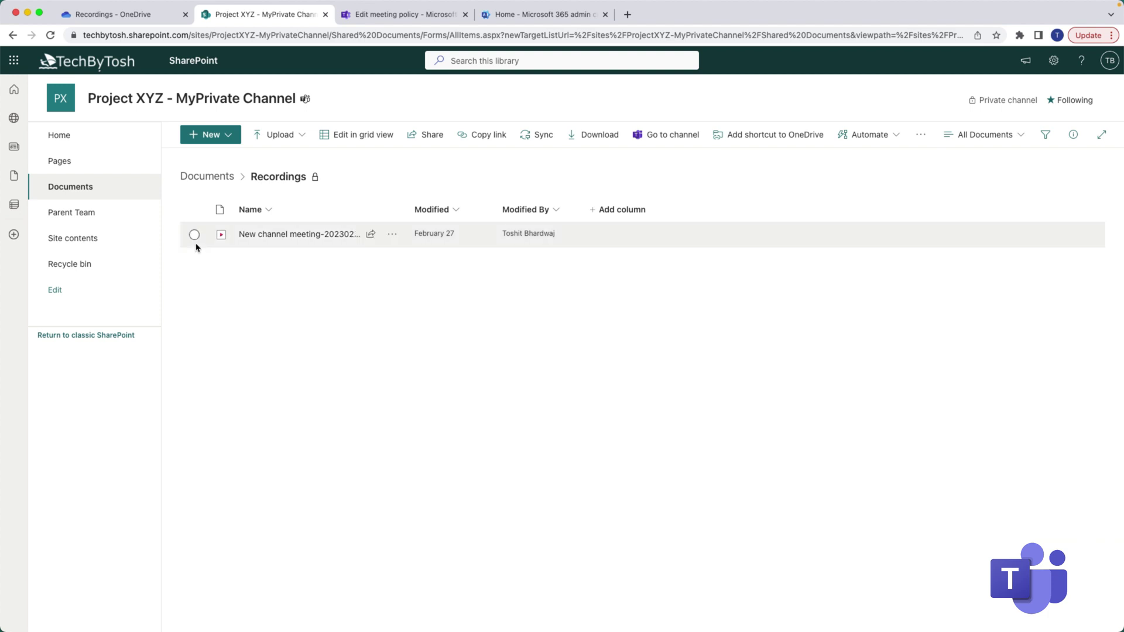
pyautogui.click(194, 234)
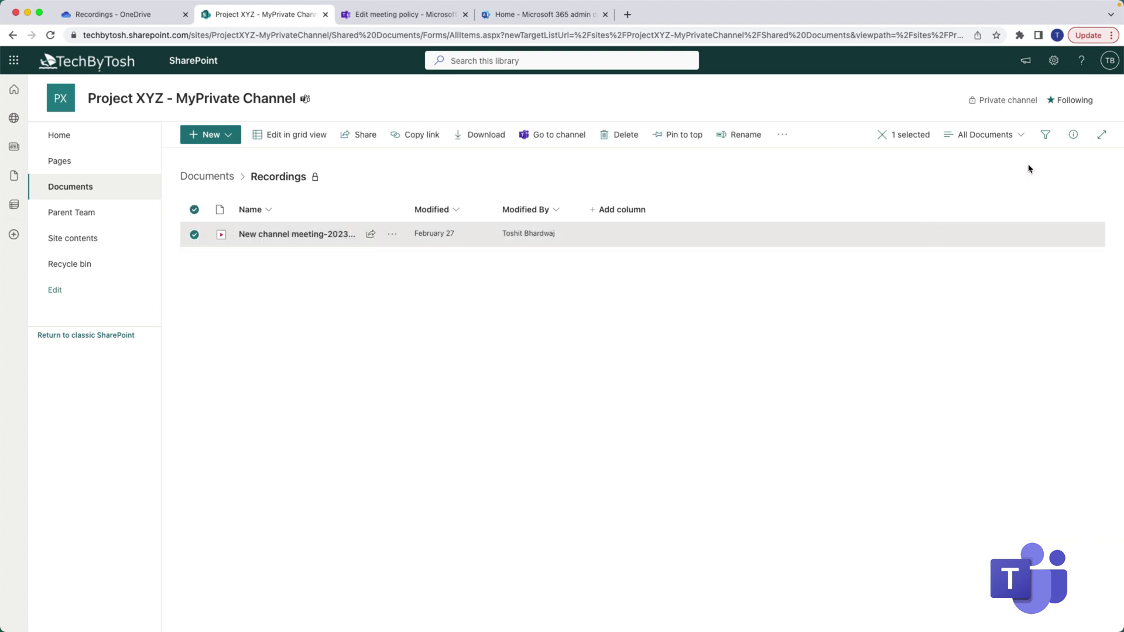
pyautogui.click(1073, 136)
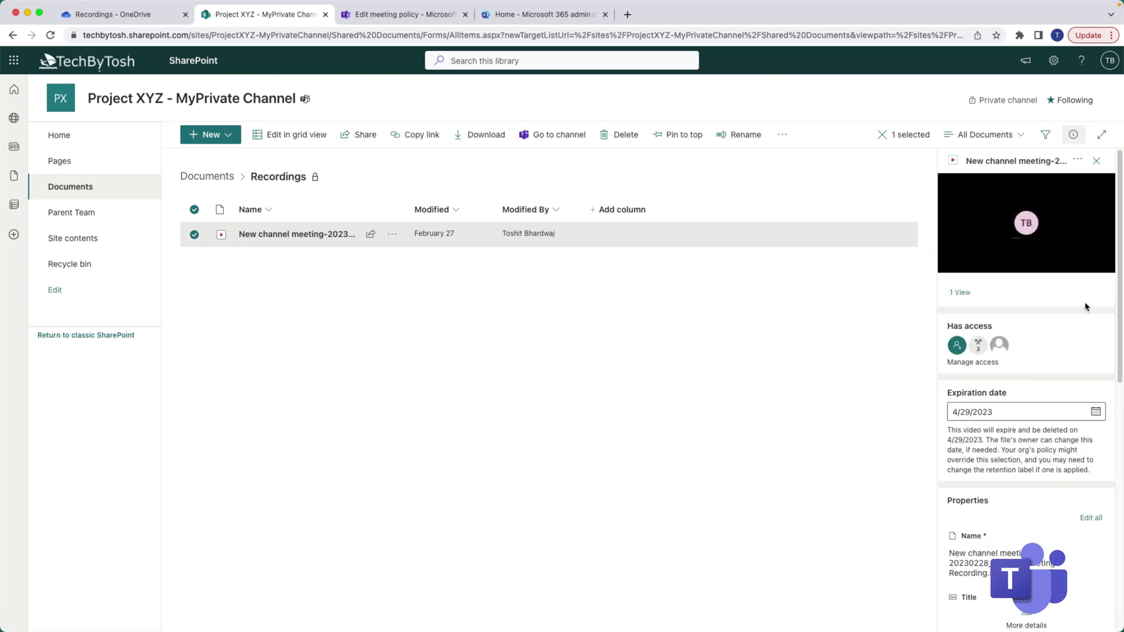
# Set the channel meeting recording's expiration date to 7/28/2023 and remove its expiration
pyautogui.scroll(-3, 1112, 234)
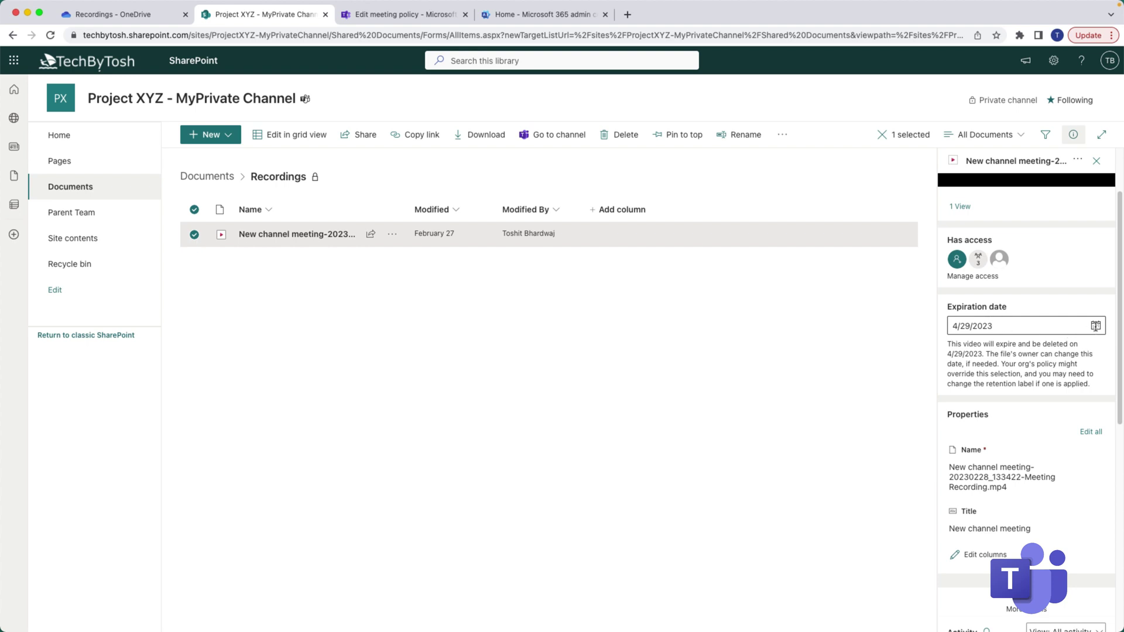
pyautogui.click(1096, 327)
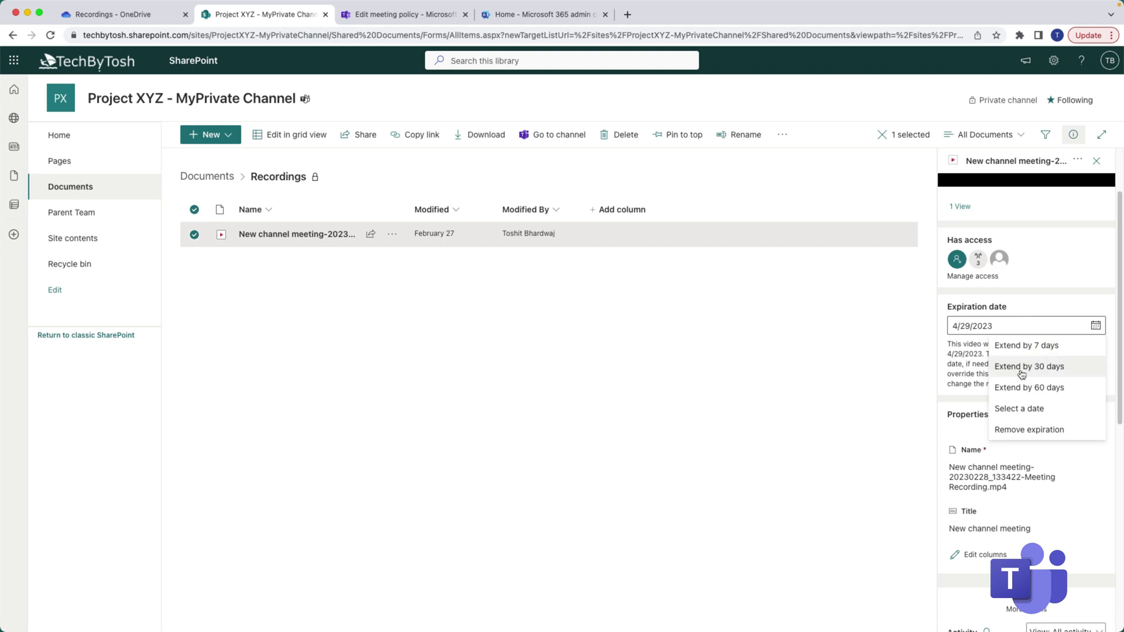
pyautogui.click(1020, 410)
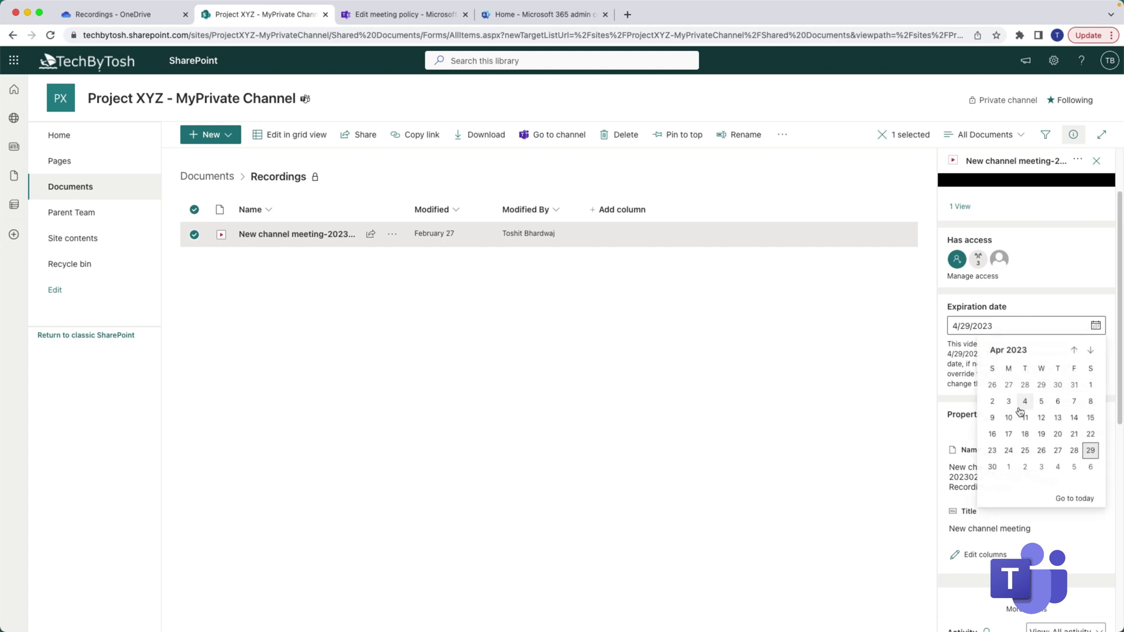
pyautogui.click(1090, 350)
pyautogui.click(1091, 352)
pyautogui.click(1091, 352)
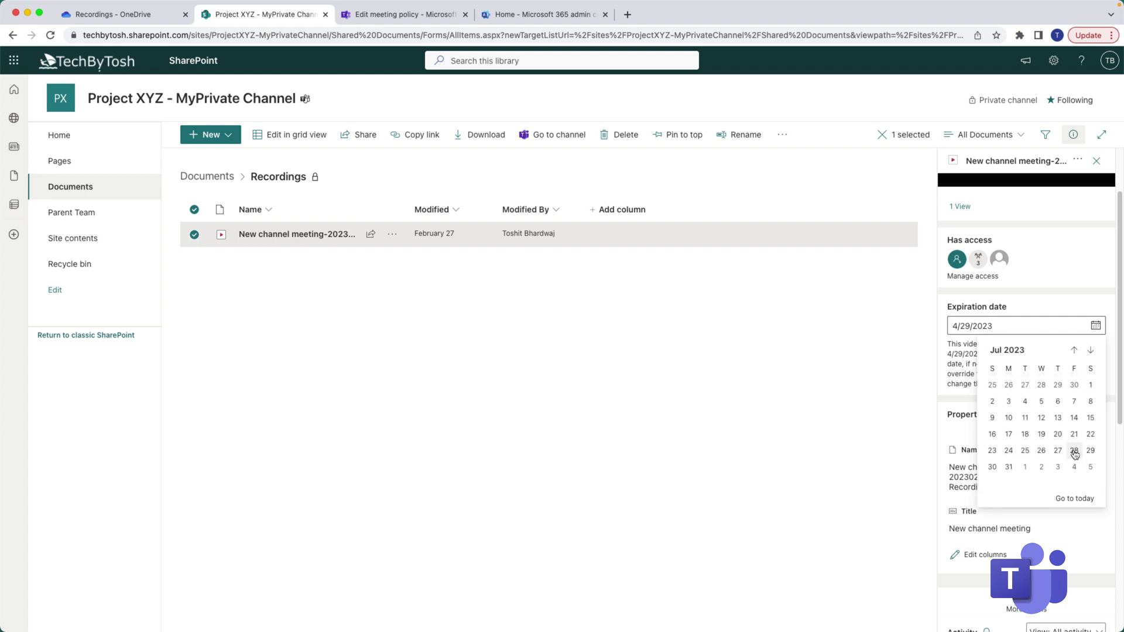
pyautogui.click(1074, 450)
pyautogui.click(1096, 326)
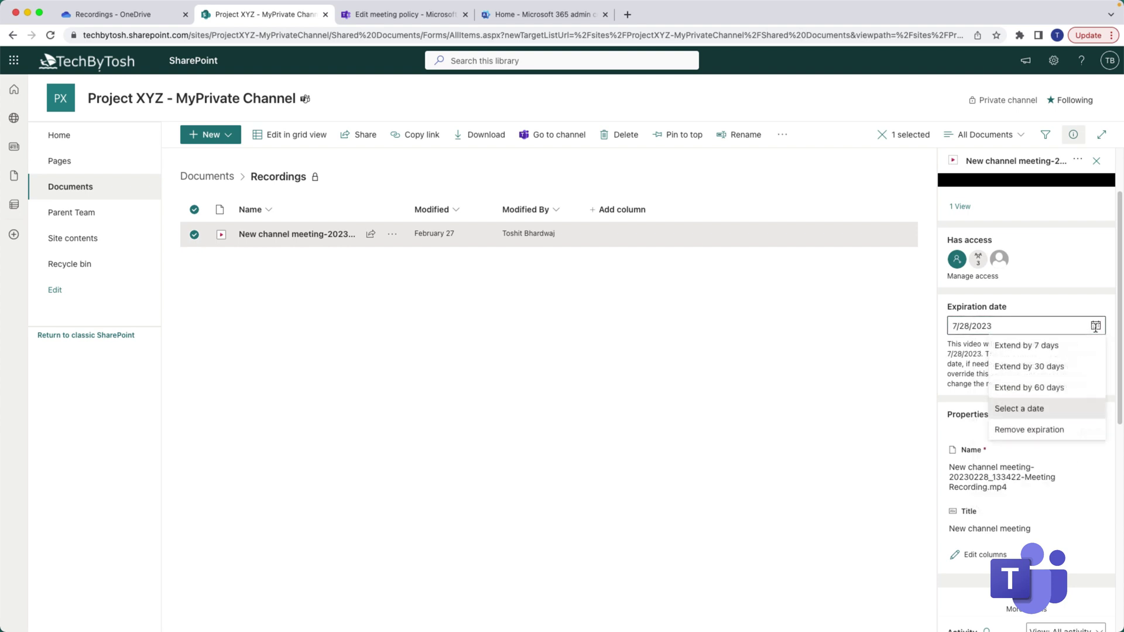
pyautogui.click(1034, 434)
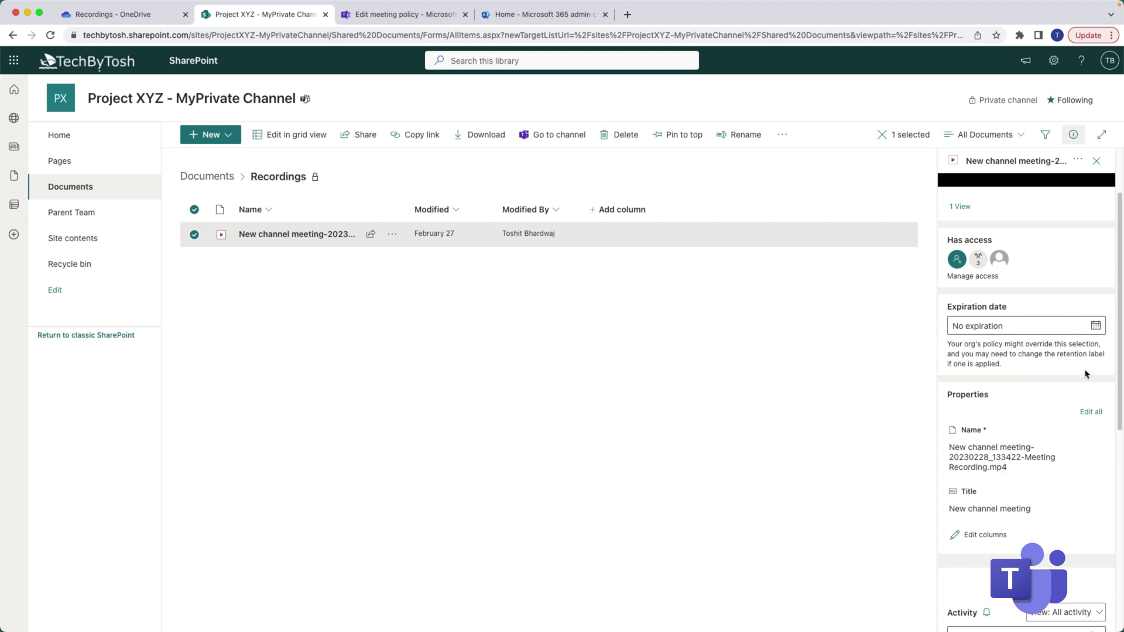
# Give the channel meeting recording a custom expiration date of 9/29/2023
pyautogui.click(1031, 343)
pyautogui.click(1091, 352)
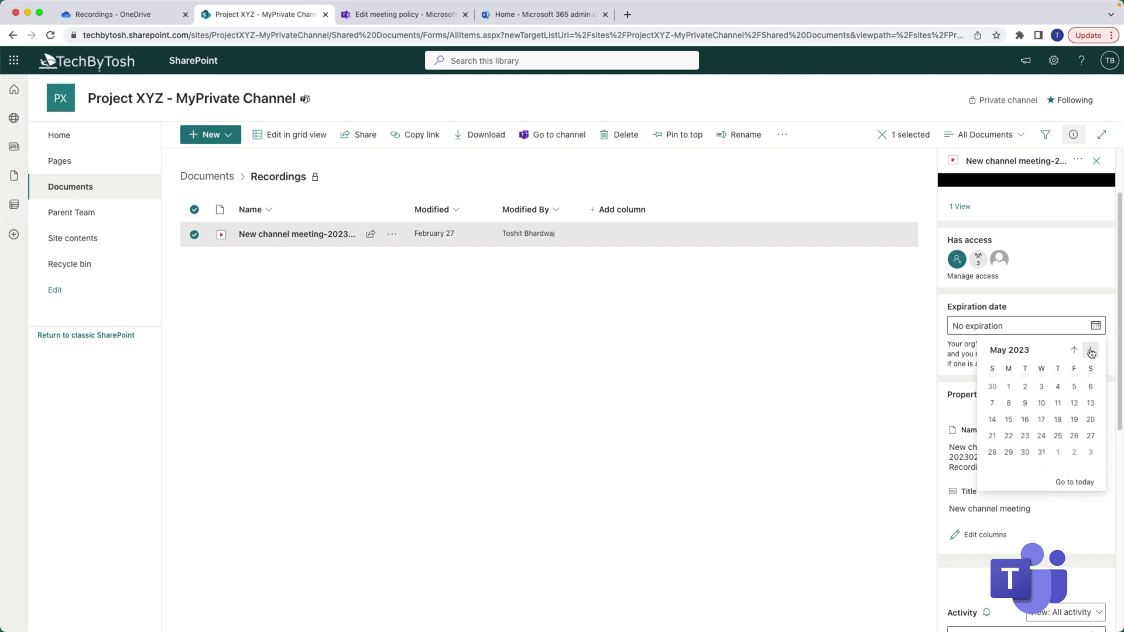
pyautogui.click(1091, 351)
pyautogui.click(1091, 351)
pyautogui.click(1091, 352)
pyautogui.click(1091, 351)
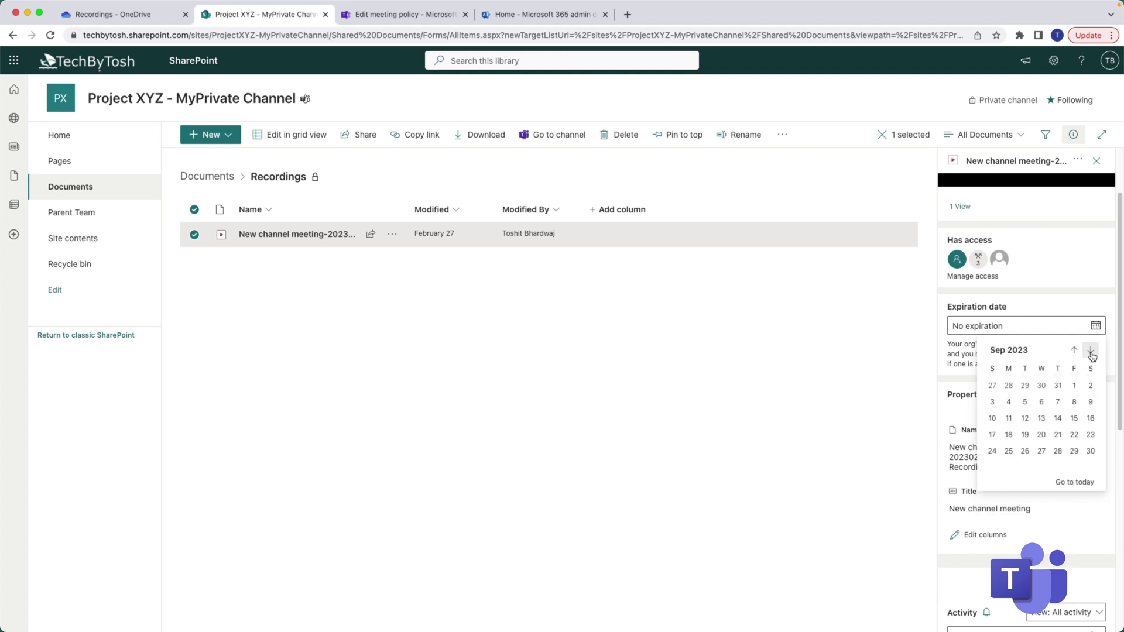
pyautogui.click(1075, 451)
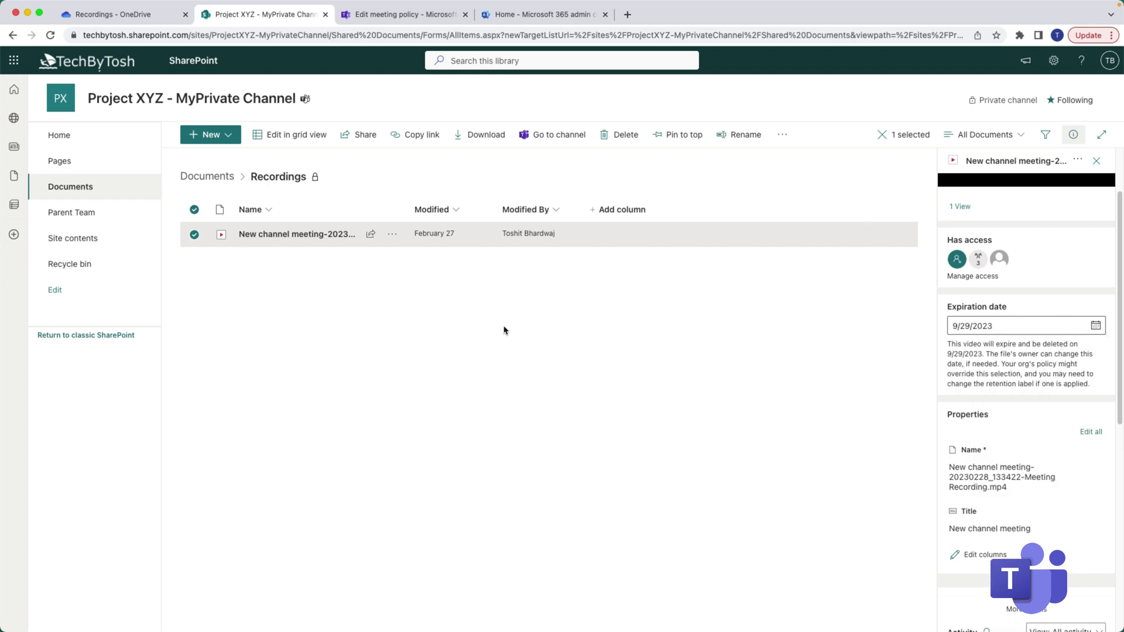
# In OneDrive, show the details of the Meeting Recording Location video and open its expiration date options
pyautogui.click(137, 21)
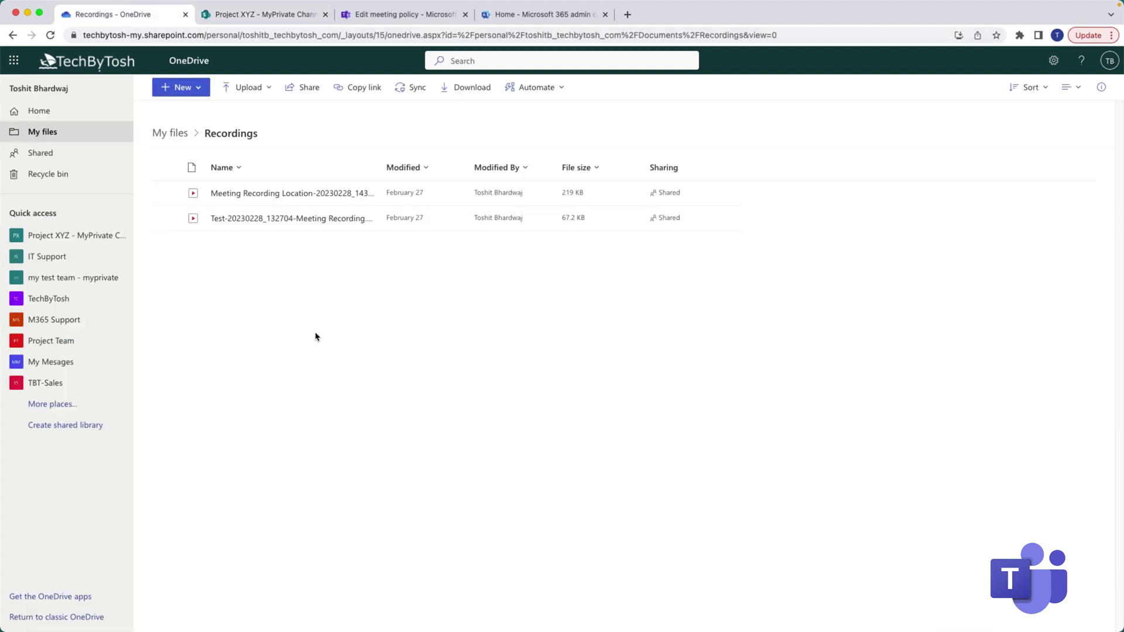
pyautogui.click(166, 194)
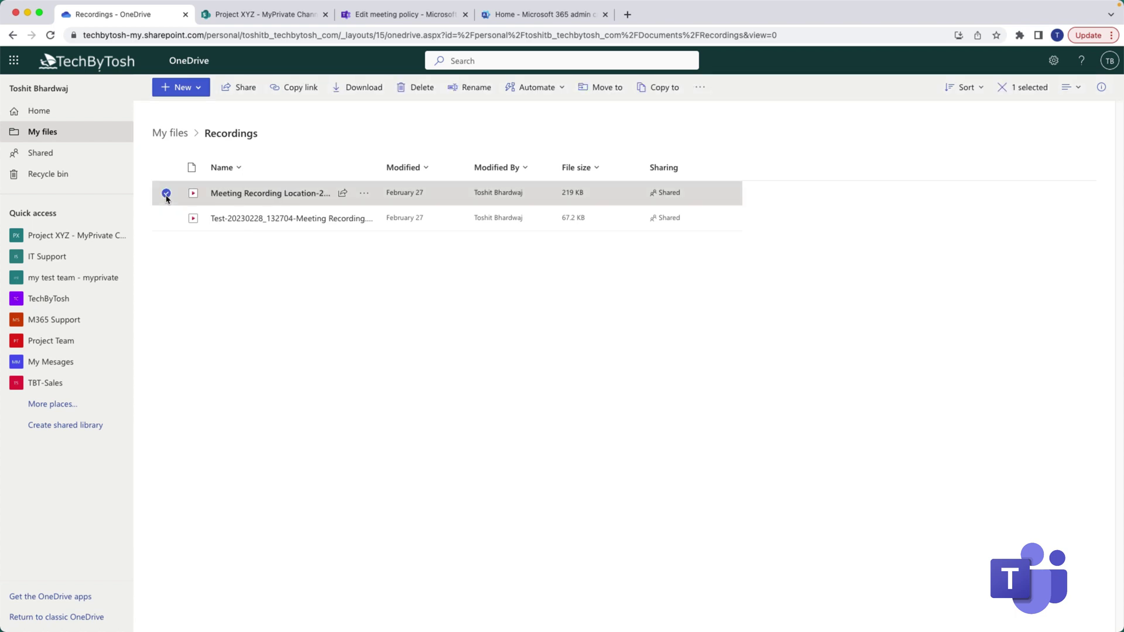
pyautogui.click(1103, 89)
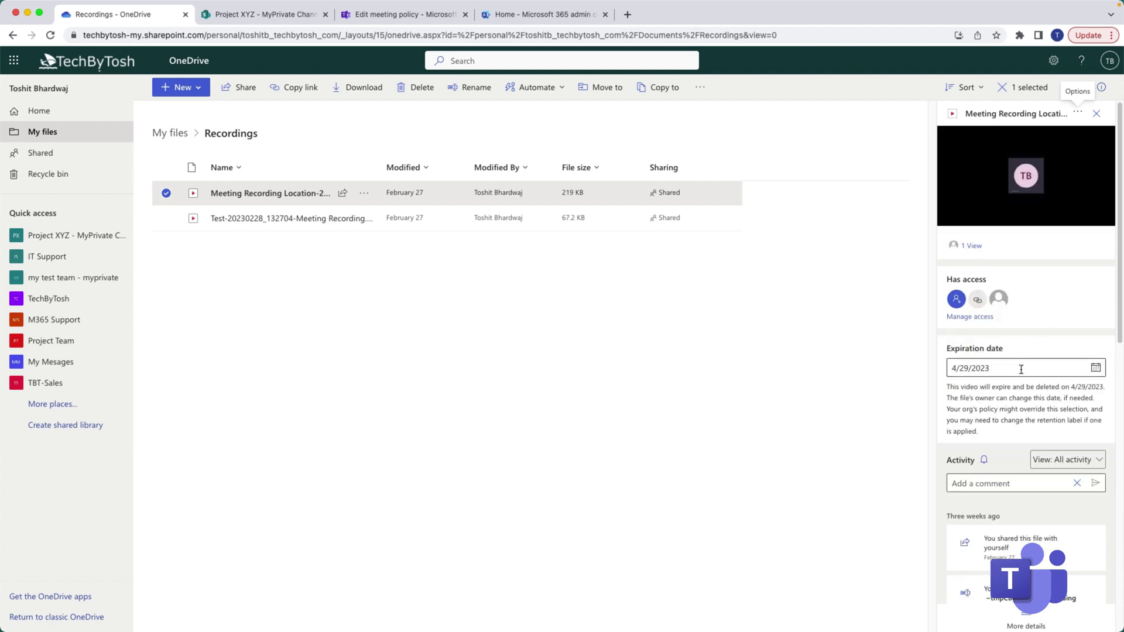
pyautogui.click(1097, 369)
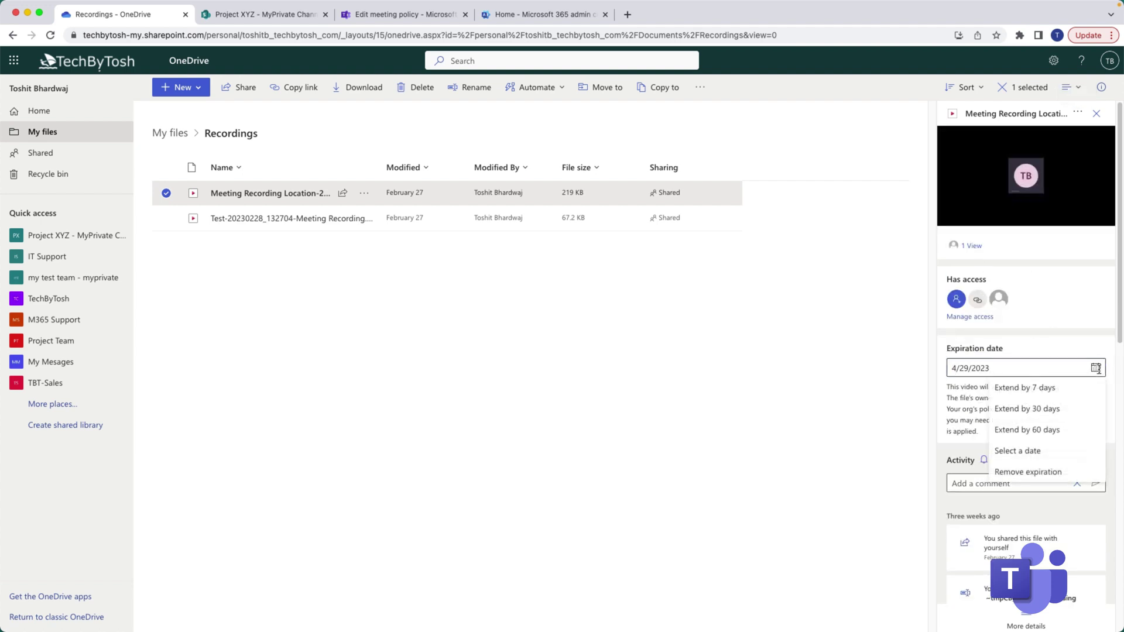